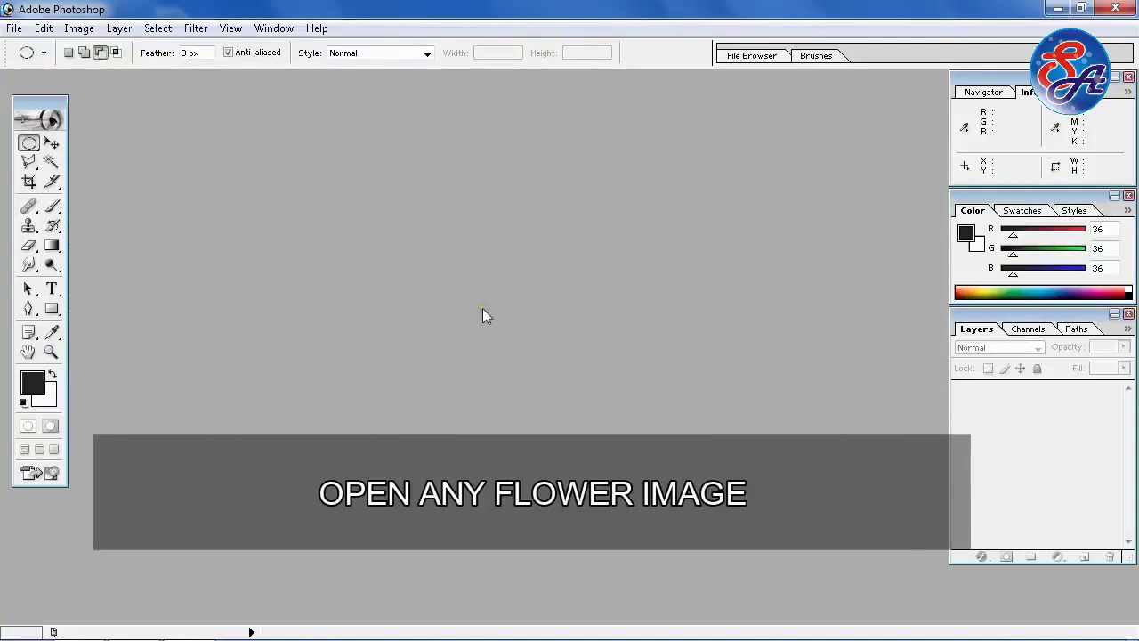
Open rose_PNG639.png, maximise its document window and fit the image on screen
click(14, 29)
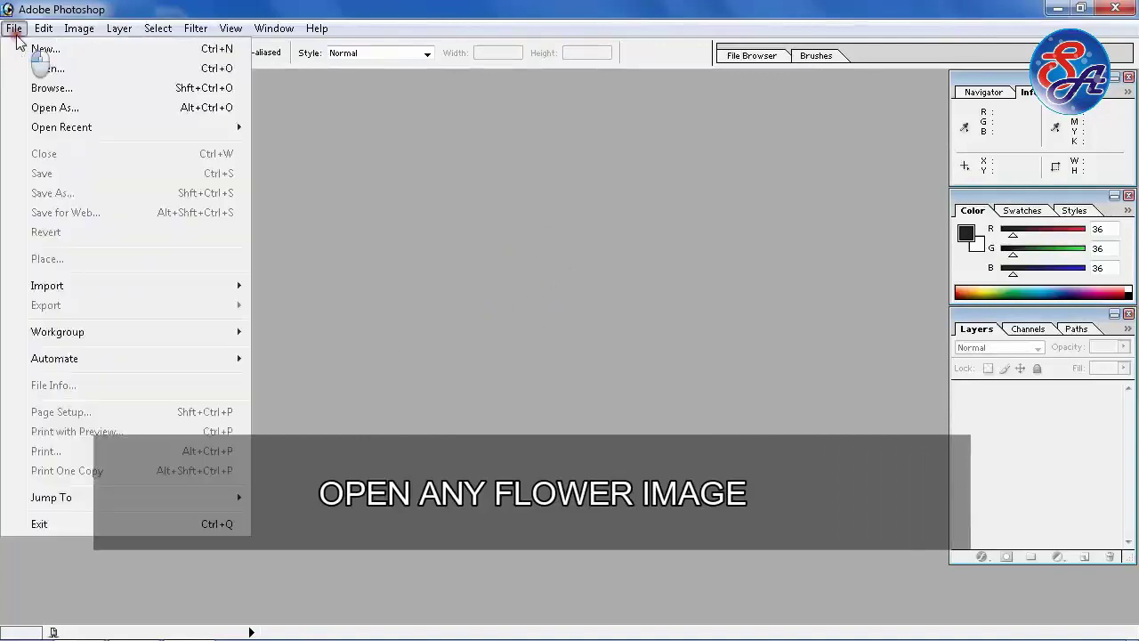
click(55, 72)
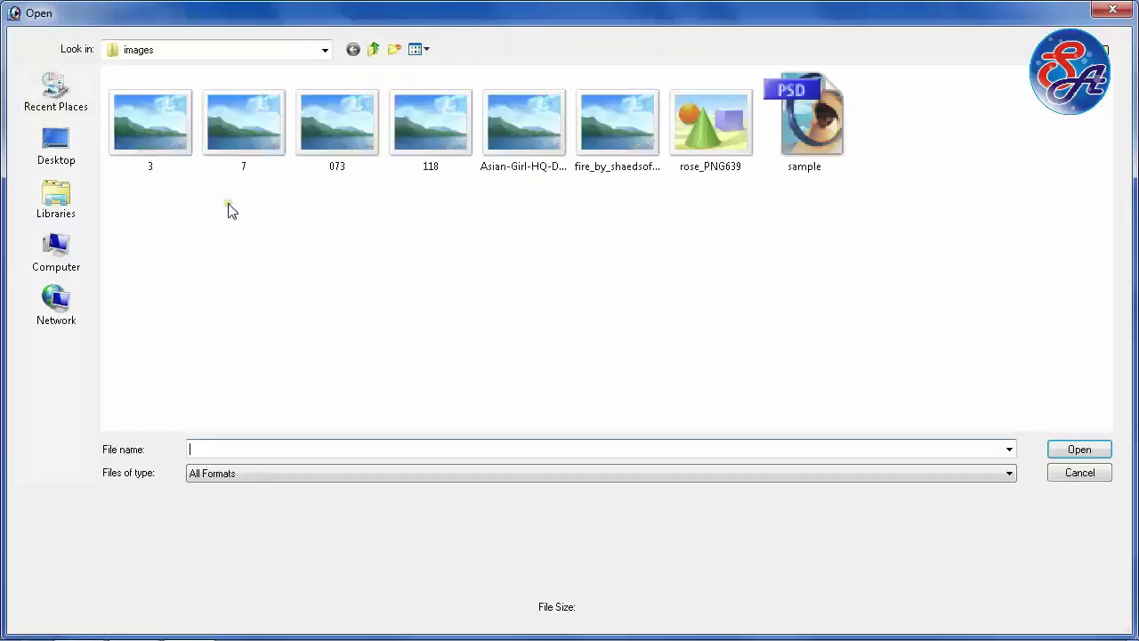
click(691, 147)
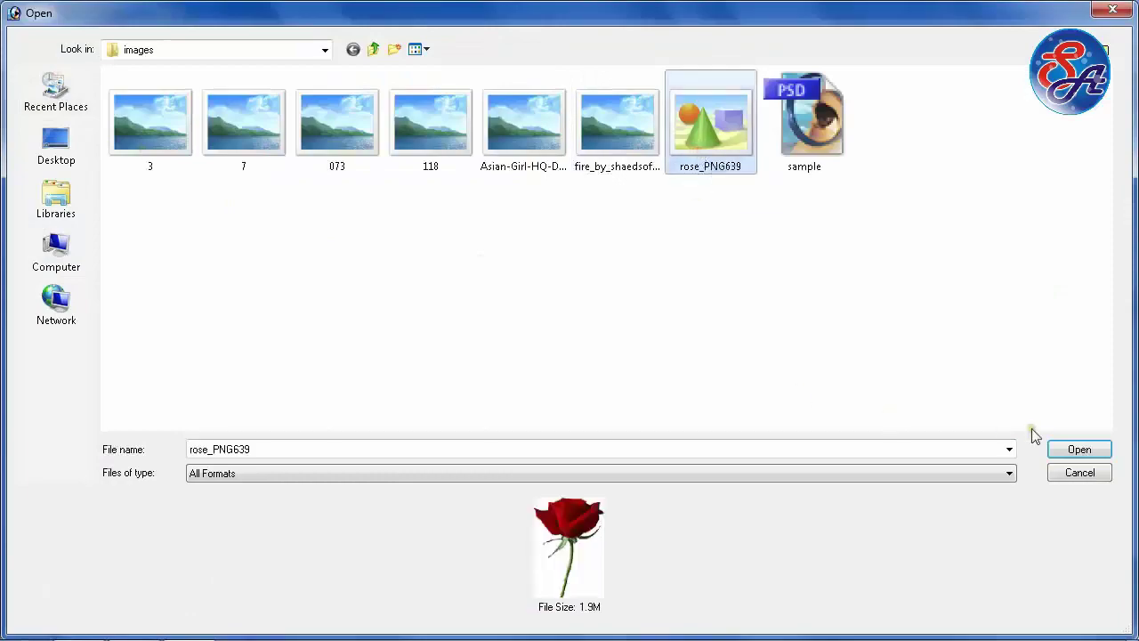
click(1072, 450)
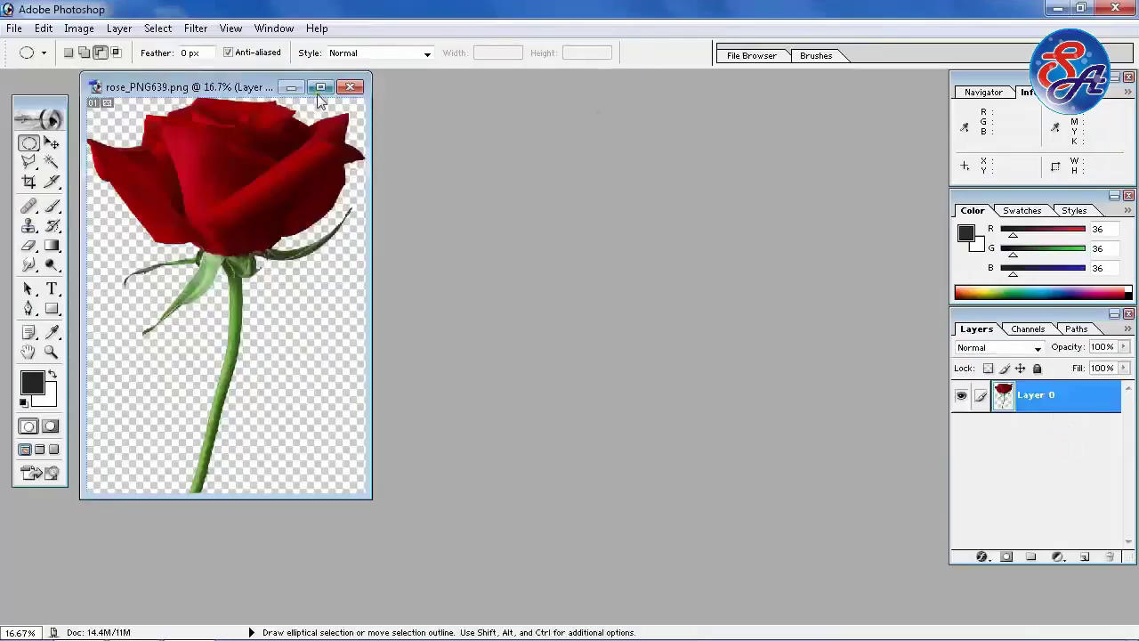
drag(266, 85, 526, 141)
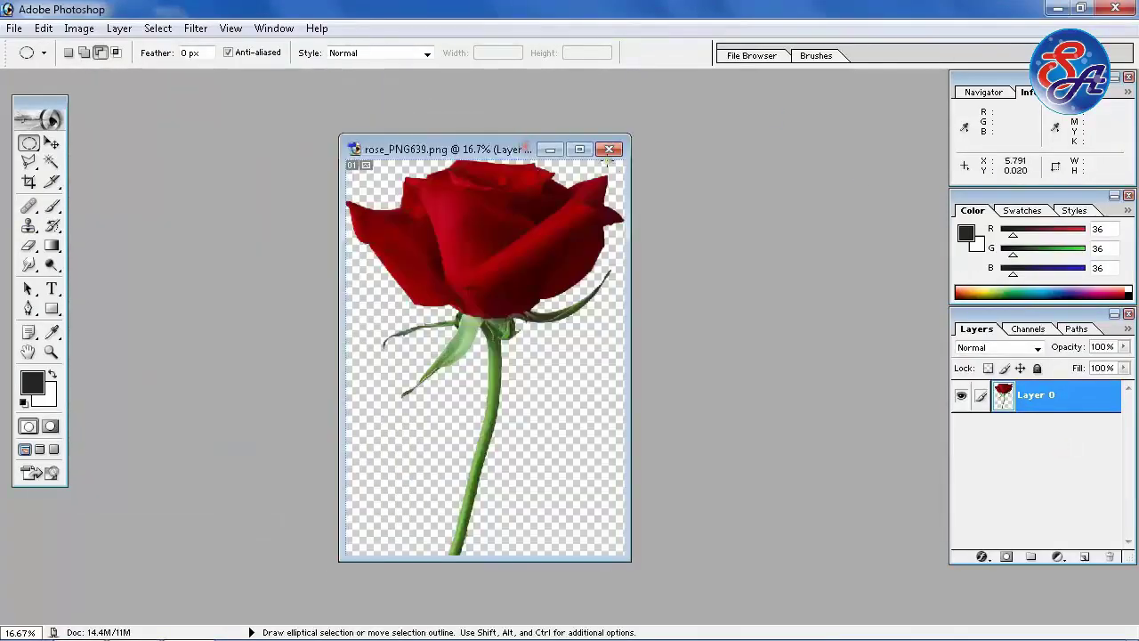
click(579, 149)
key(ctrl+0)
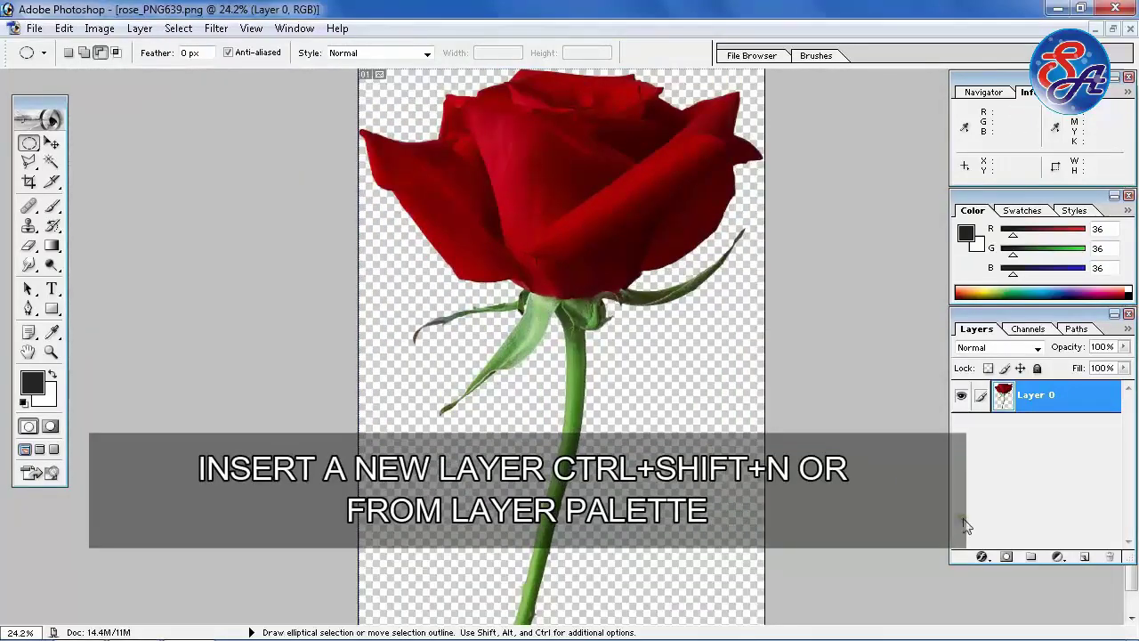
Add an empty Layer 1 and draw a small circular selection on a petal
click(1085, 557)
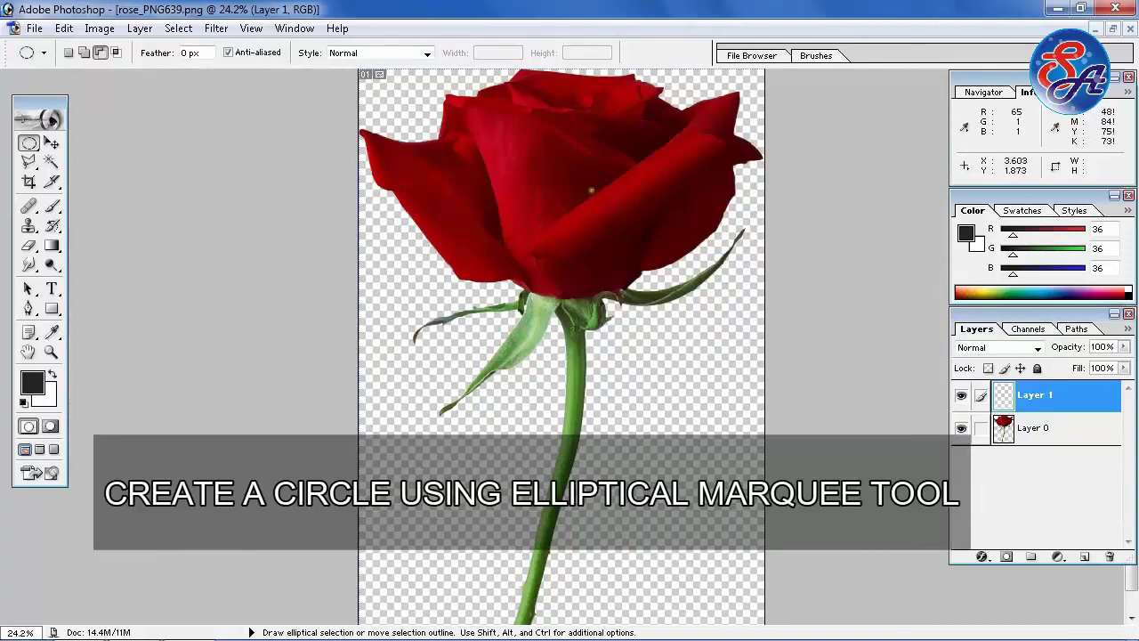
drag(614, 181, 639, 202)
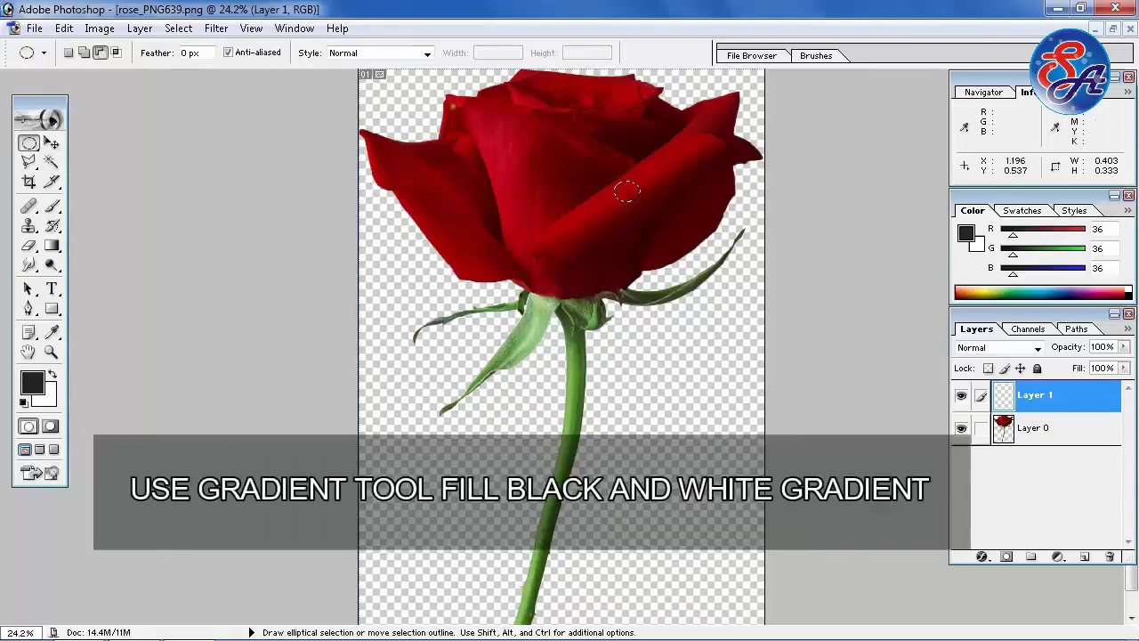
Fill the small circle on Layer 1 with a dark-to-white gradient
drag(52, 245, 98, 250)
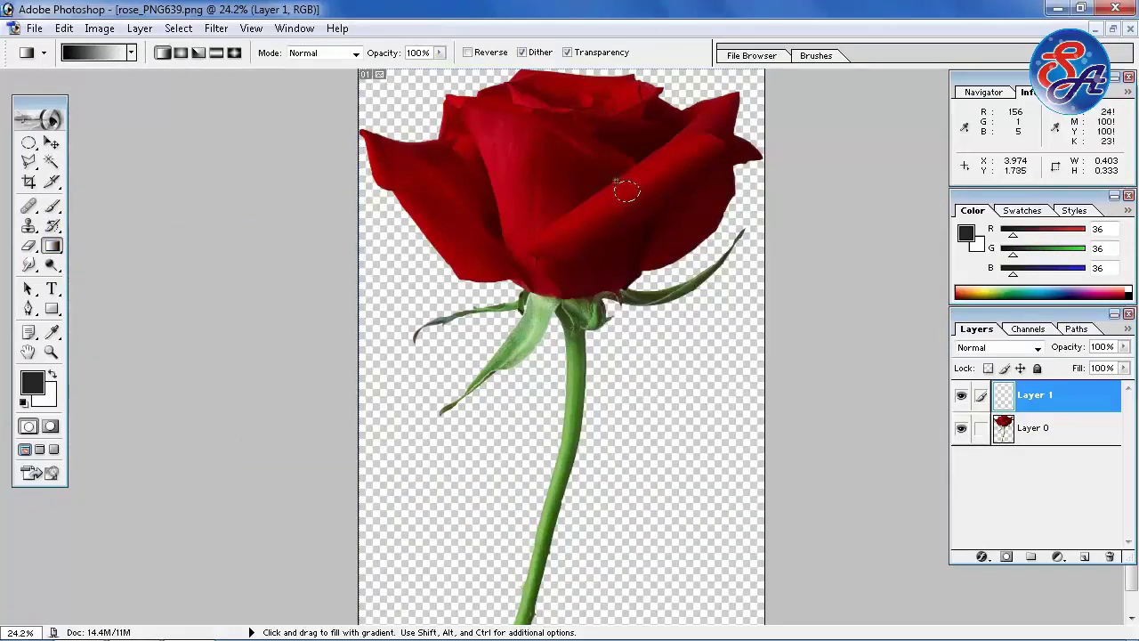
drag(627, 191, 644, 211)
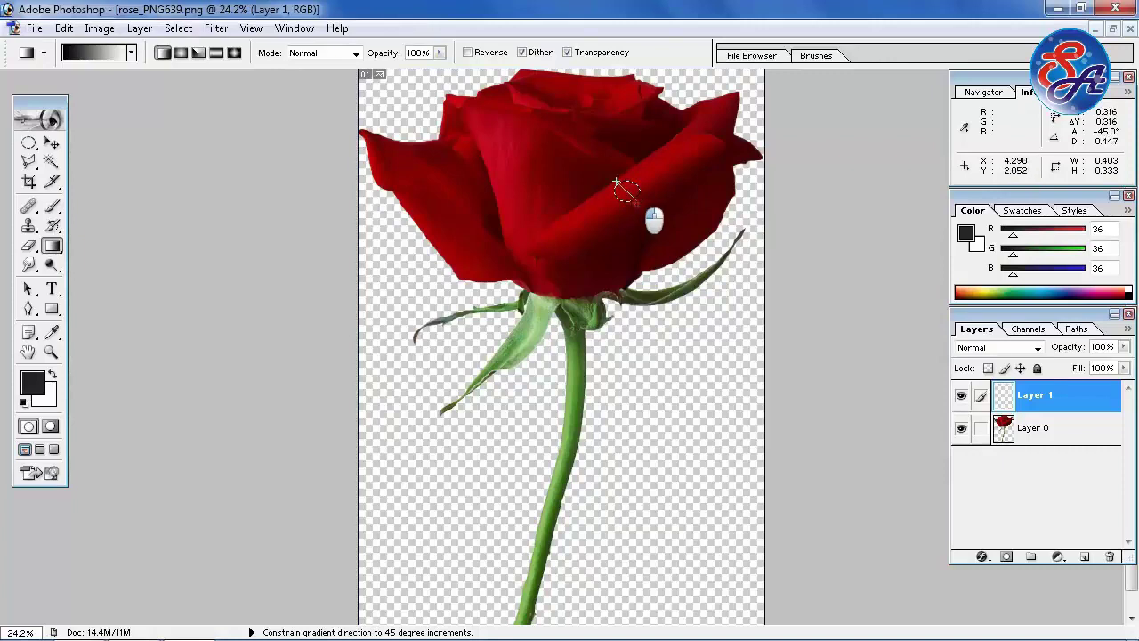
drag(639, 203, 641, 207)
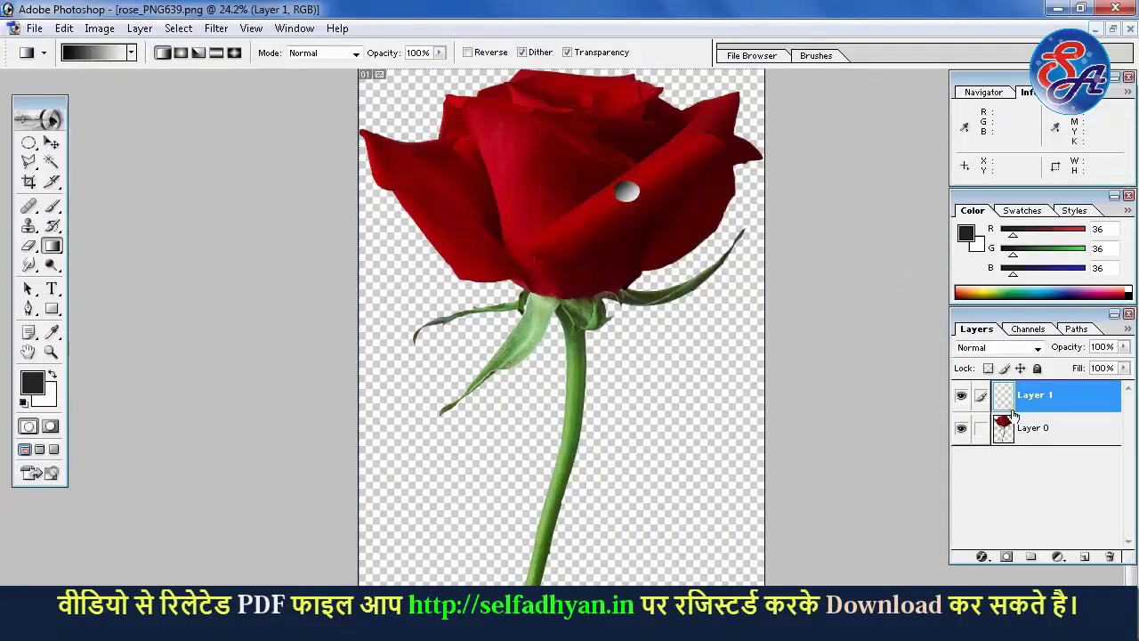
Set Layer 1's blend mode to Overlay in its Blending Options
right_click(1039, 402)
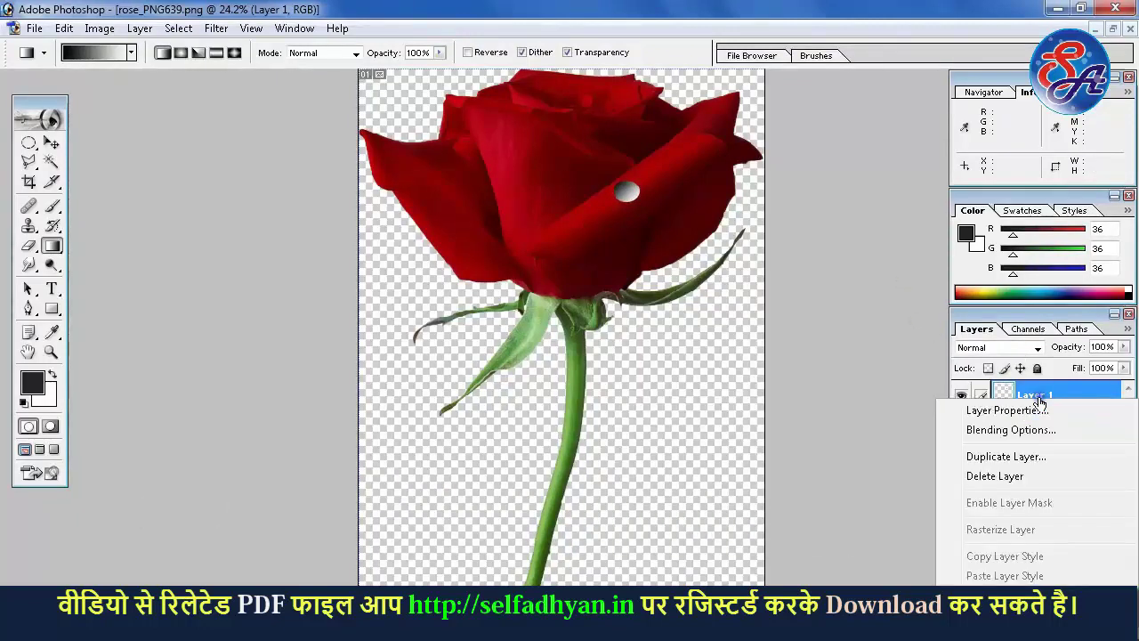
click(1036, 430)
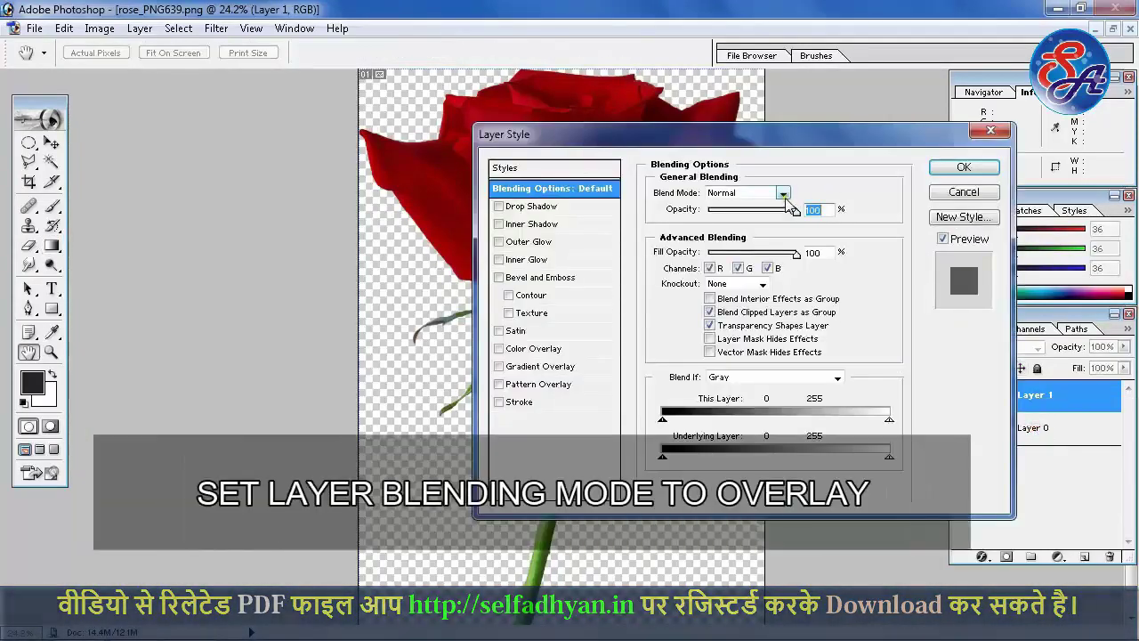
click(782, 194)
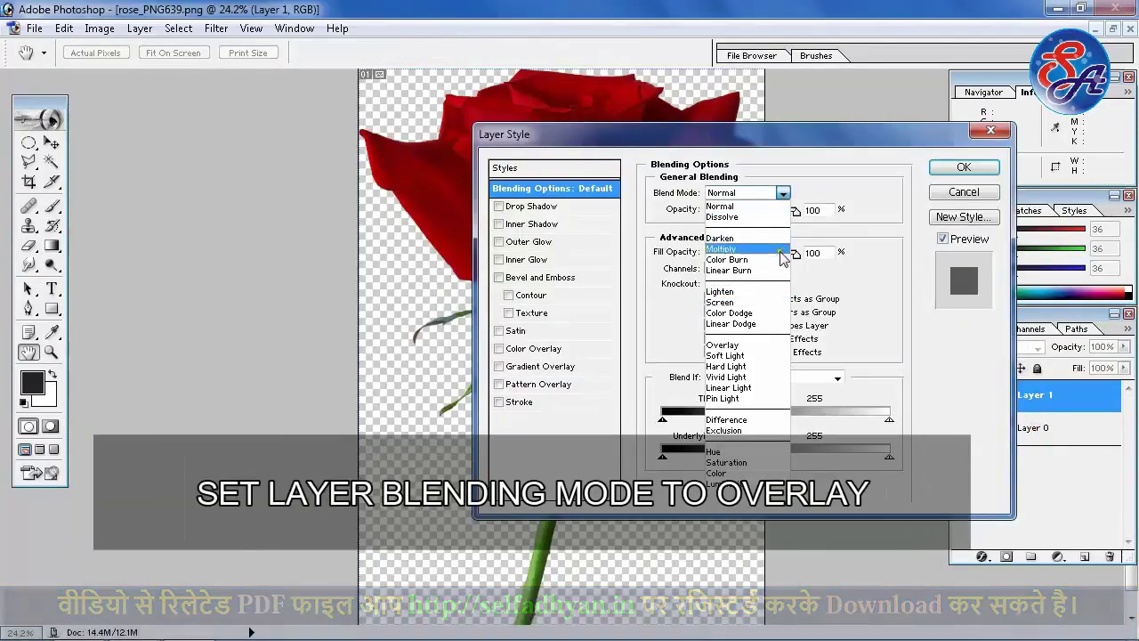
click(782, 346)
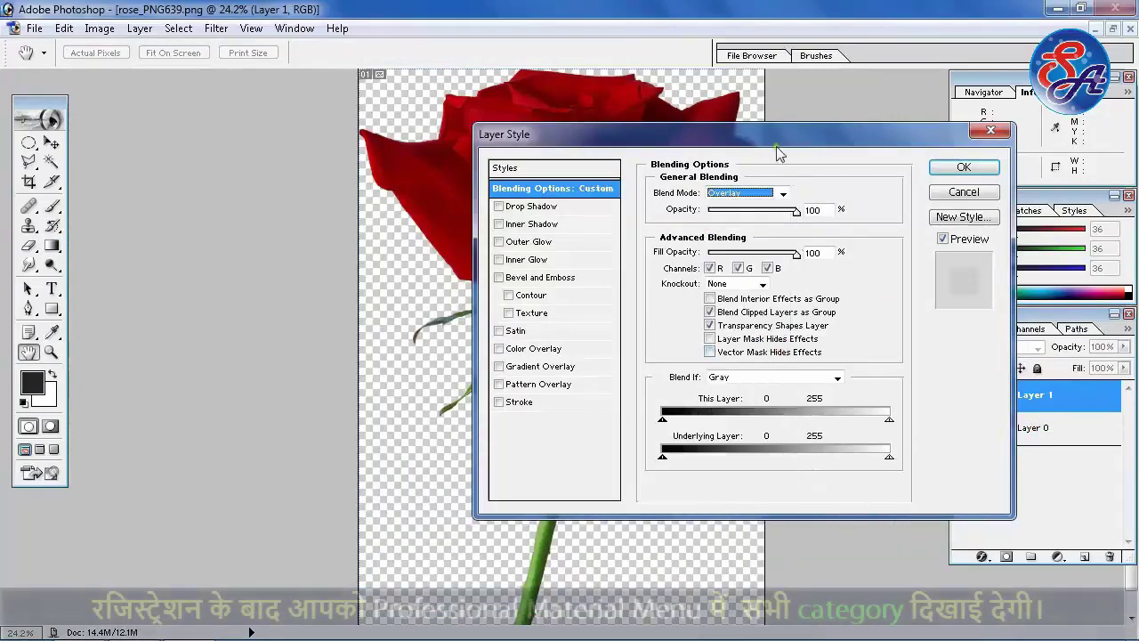
mouse_move(775, 152)
mouse_down()
mouse_move(852, 298)
mouse_move(879, 295)
mouse_up()
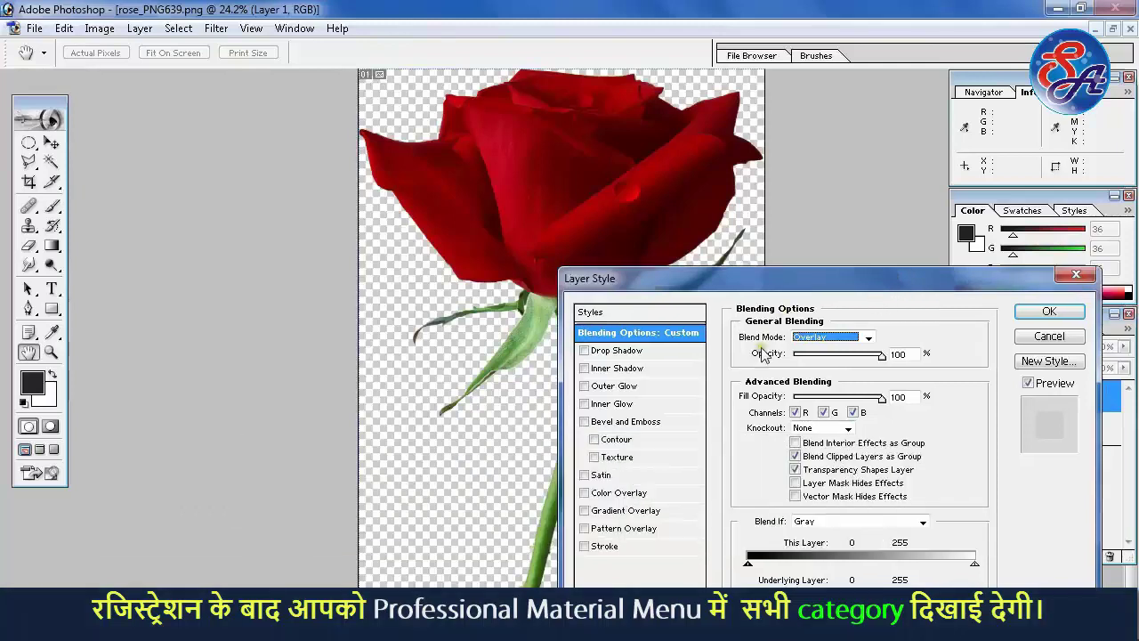
Add an Inner Shadow with 30% opacity, 120° angle, 1 px distance and 18 px size
click(623, 368)
double_click(907, 355)
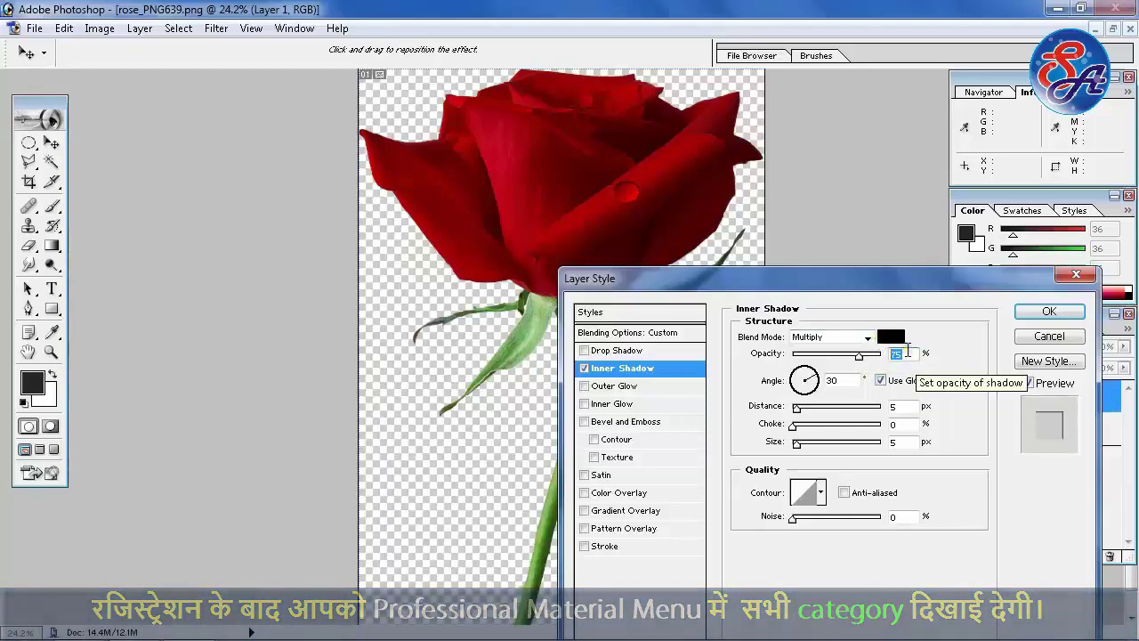
text(30)
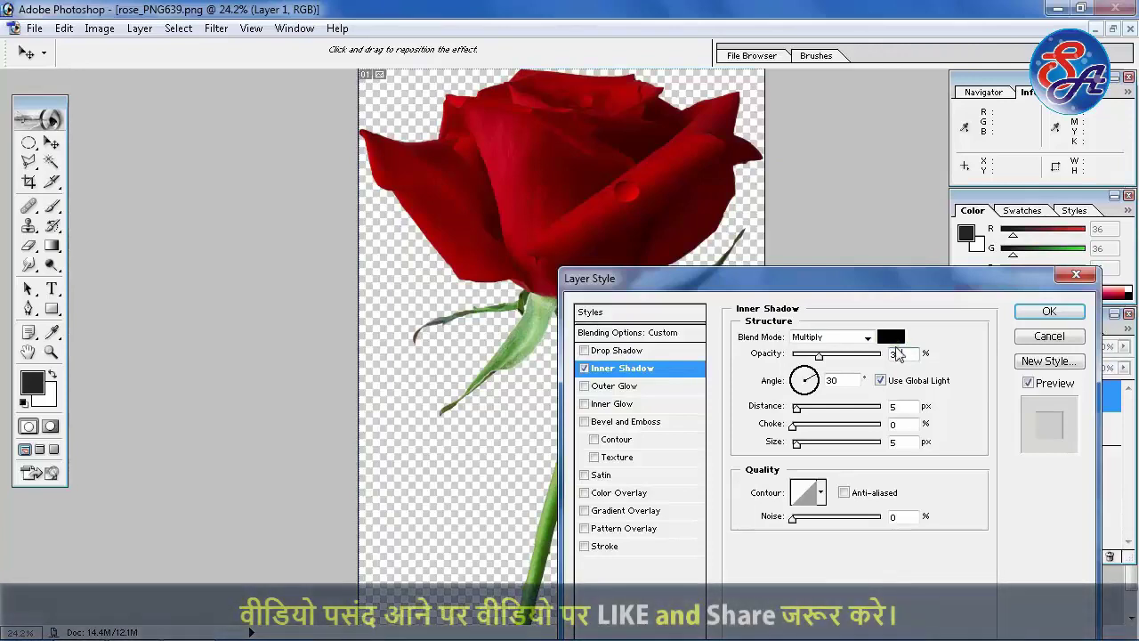
double_click(832, 380)
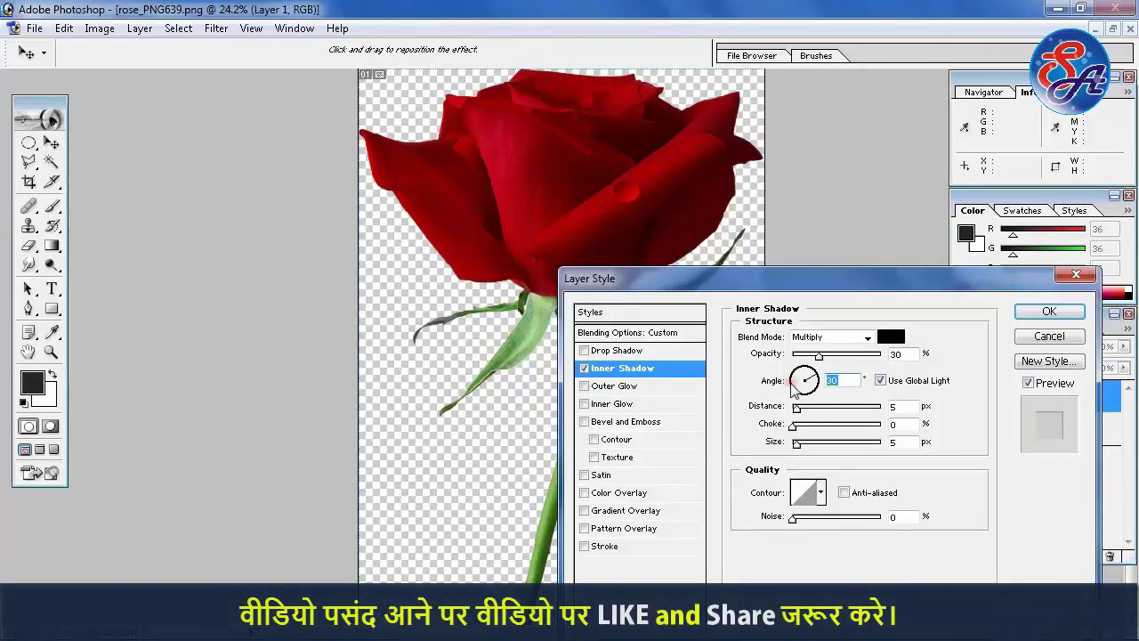
text(12)
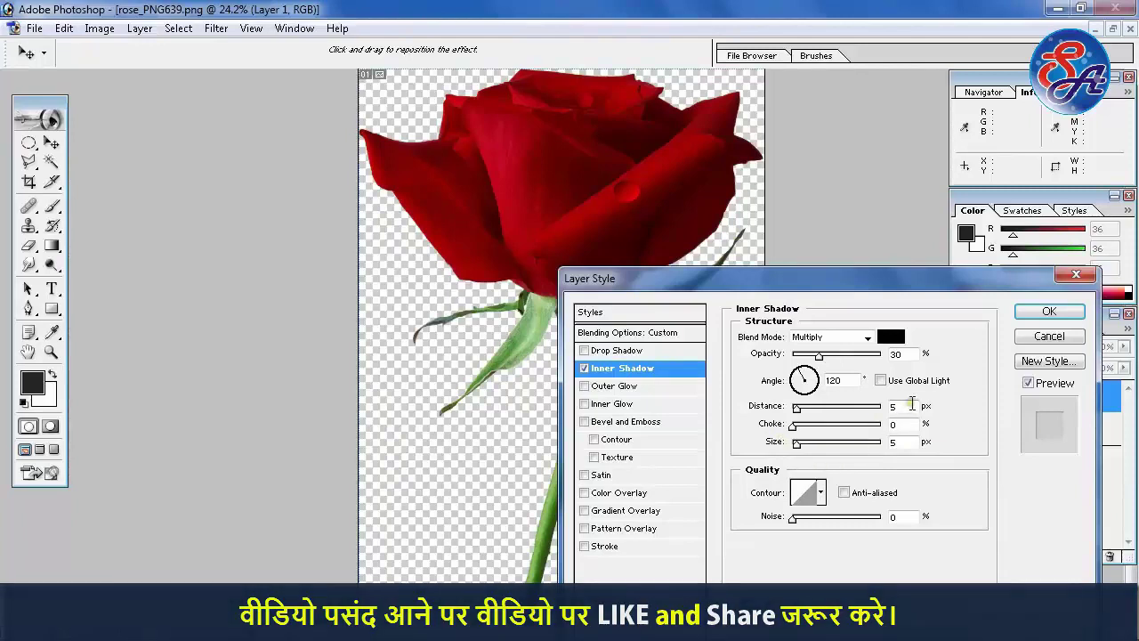
click(850, 406)
text(1)
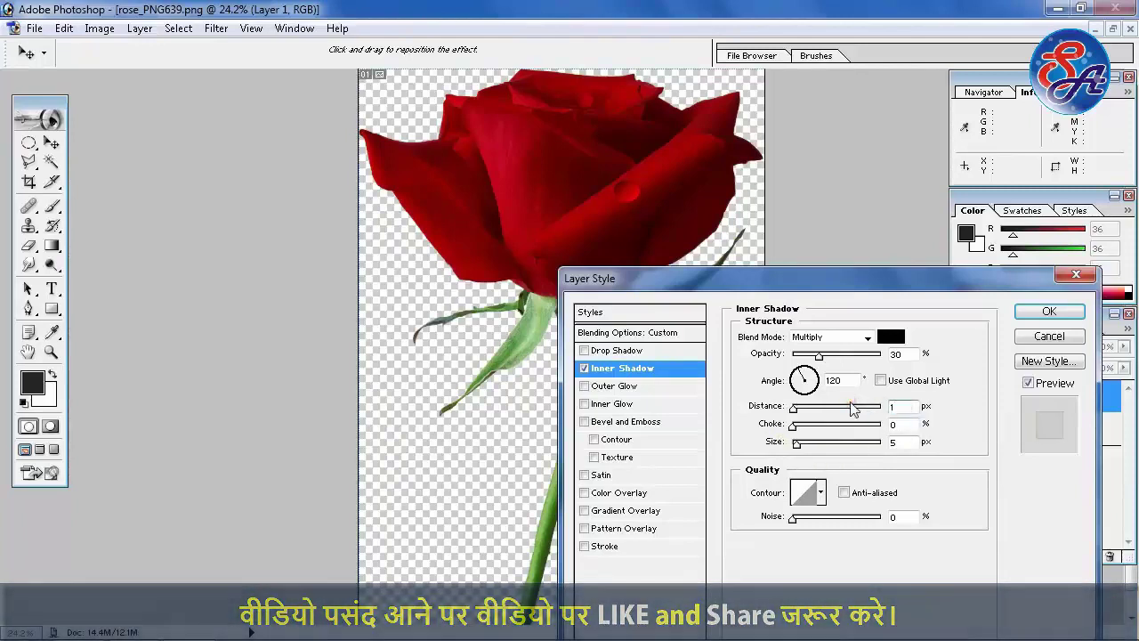
click(887, 442)
text(18)
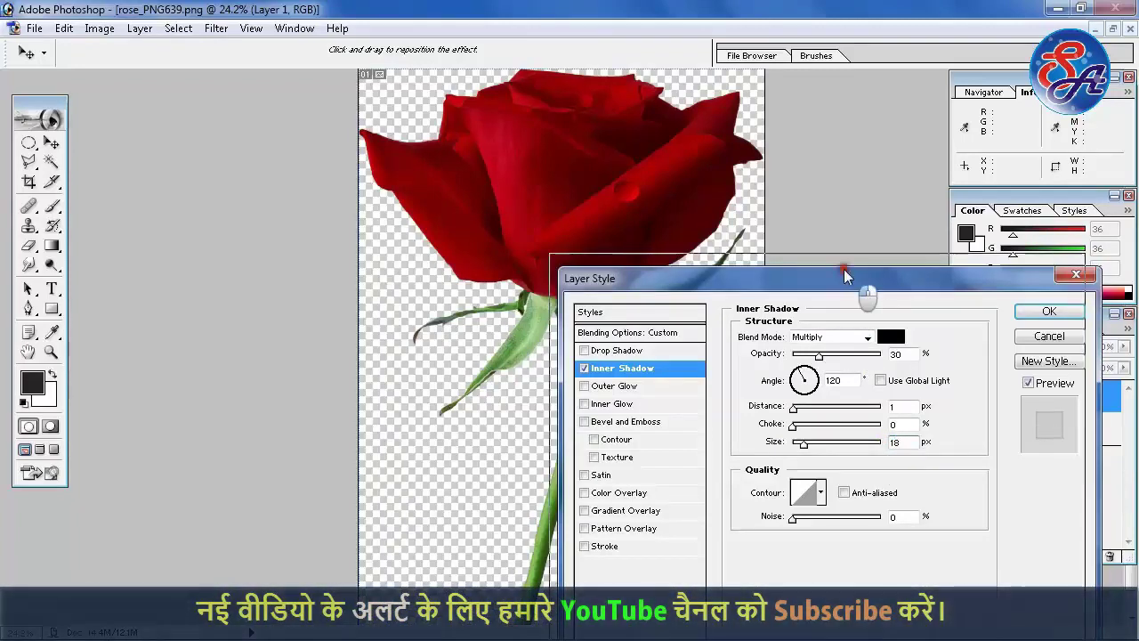
drag(856, 286, 844, 269)
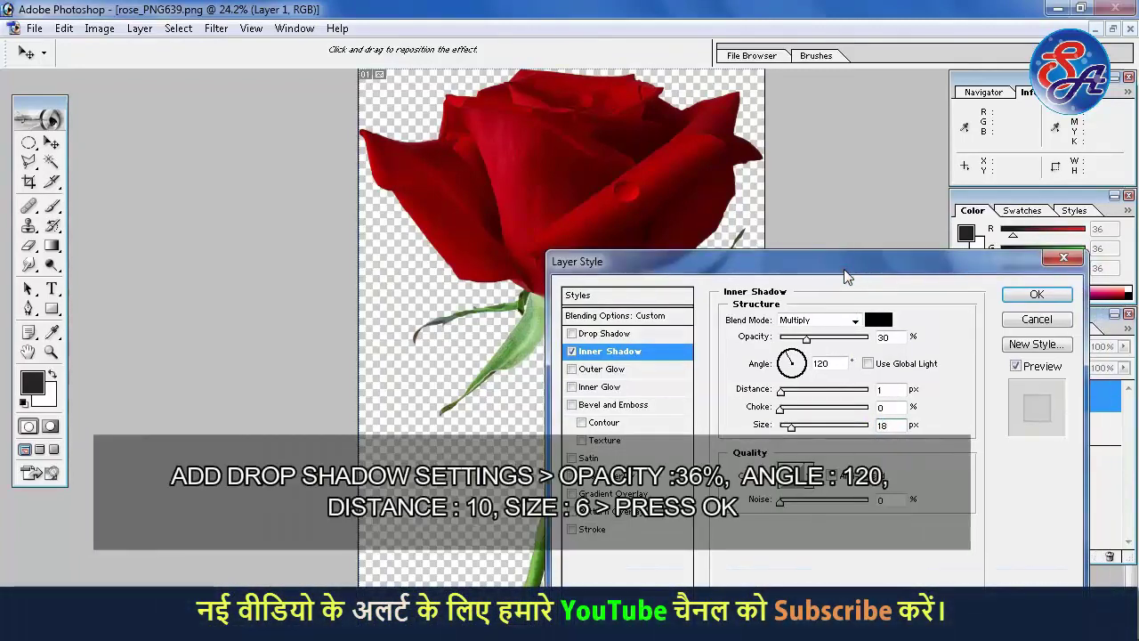
Add a Drop Shadow with 36% opacity, 10 px distance and 6 px size, then confirm
click(622, 336)
click(862, 340)
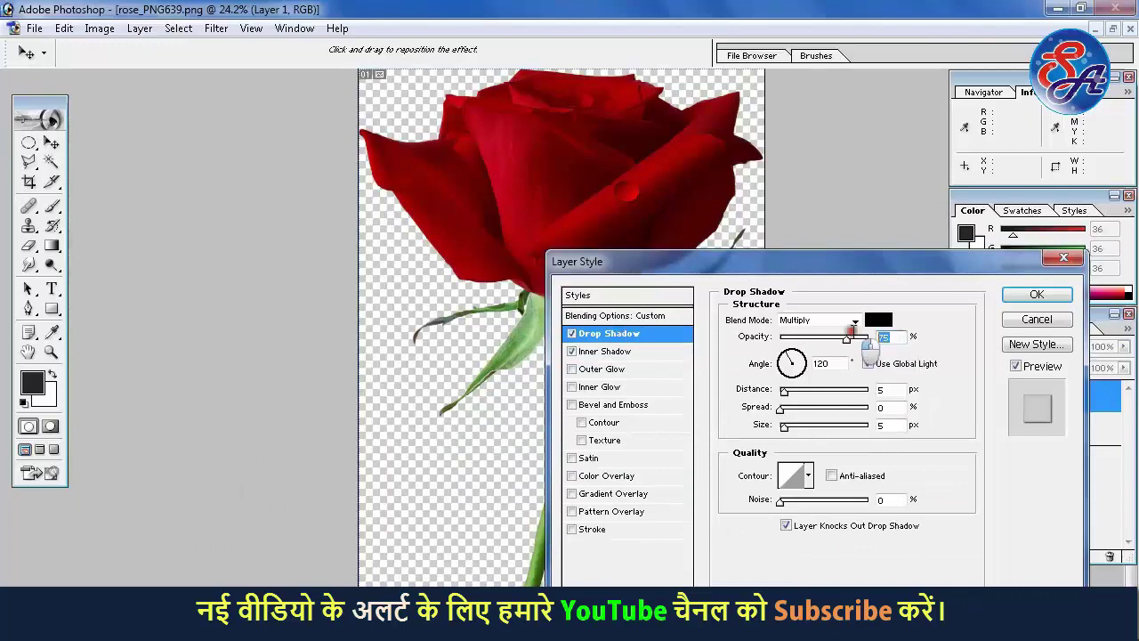
text(36)
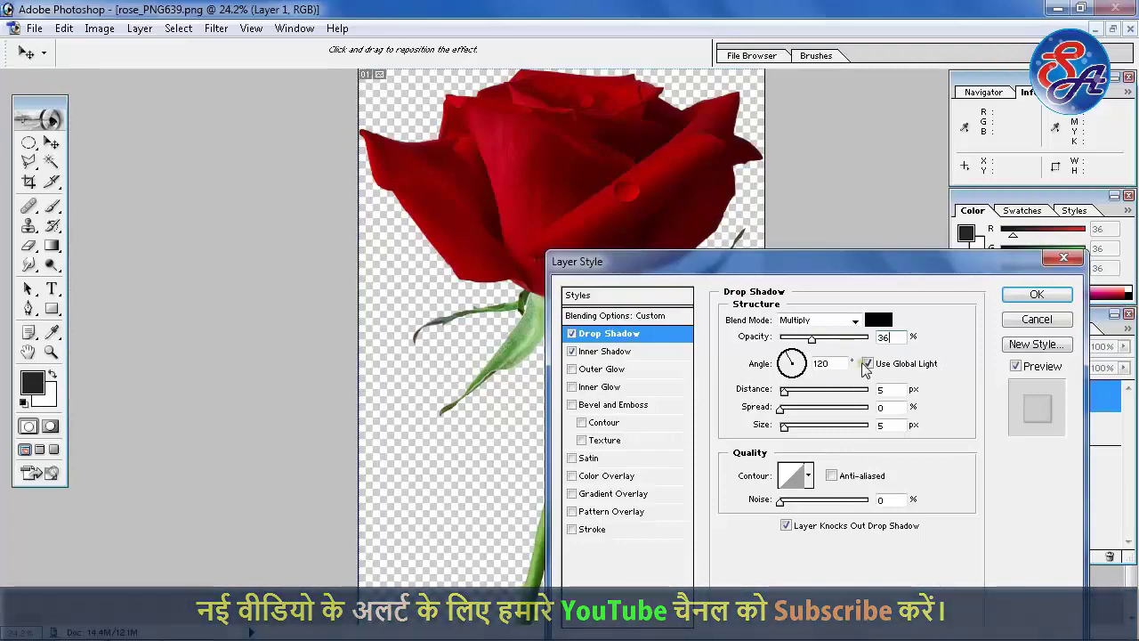
click(817, 363)
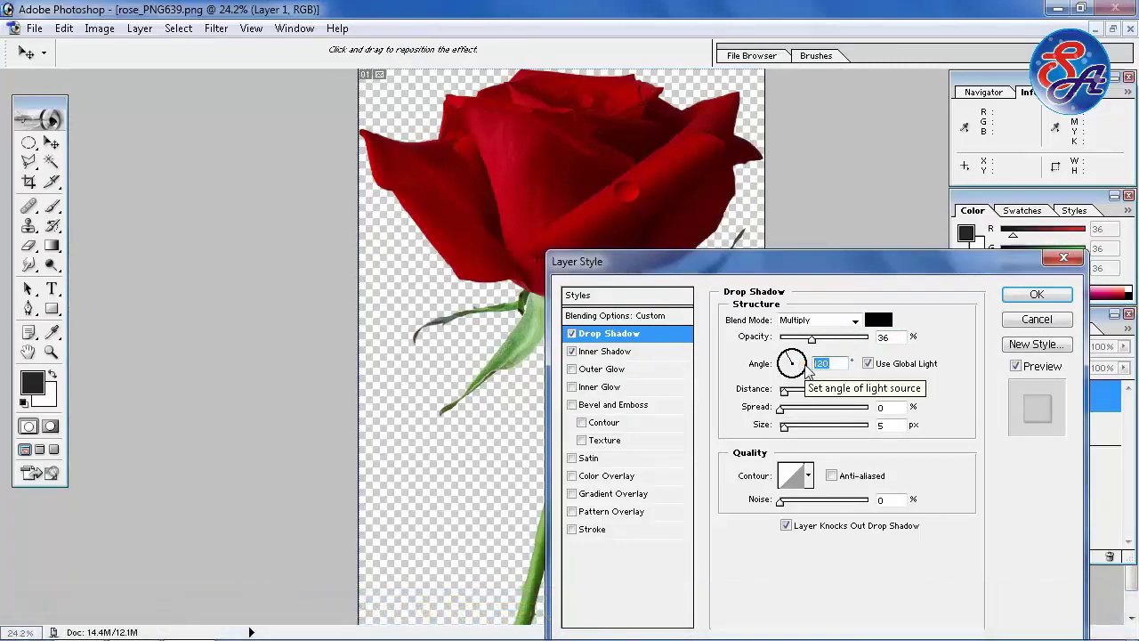
key(Tab)
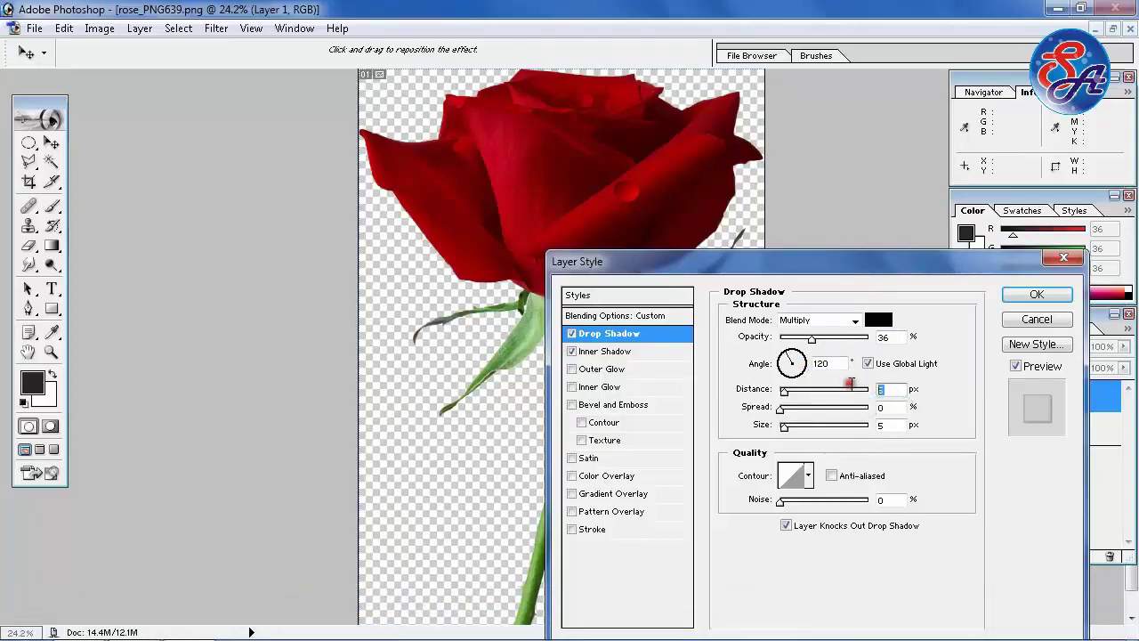
text(10)
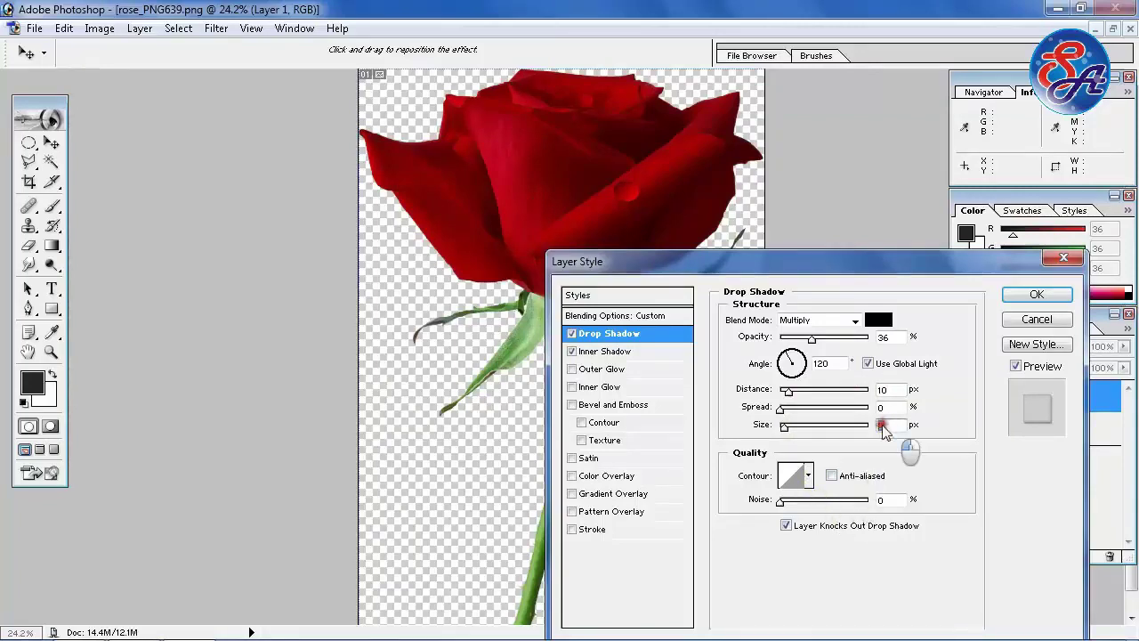
click(854, 426)
text(6)
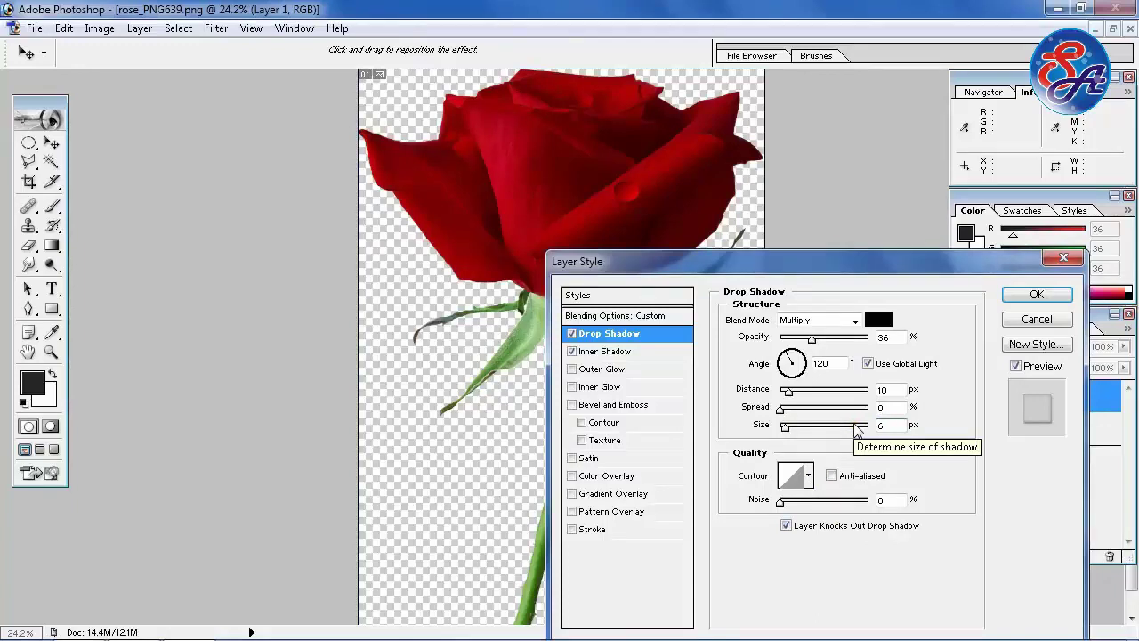
click(1025, 301)
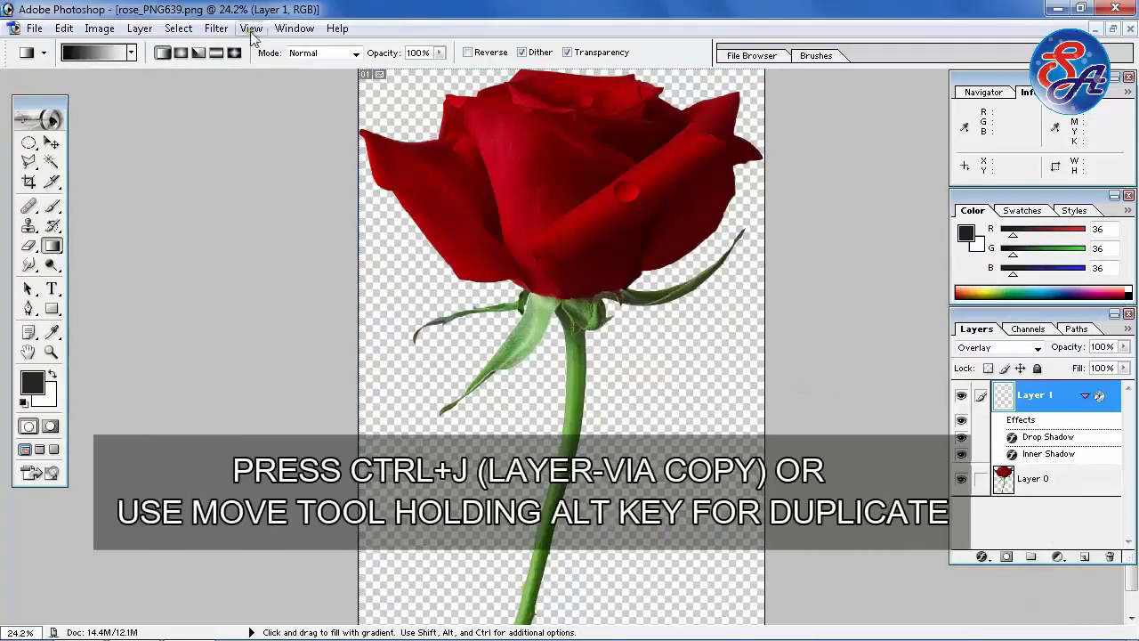
Alt-drag a copy of the droplet up and right, scaling it smaller with Ctrl+T
click(52, 142)
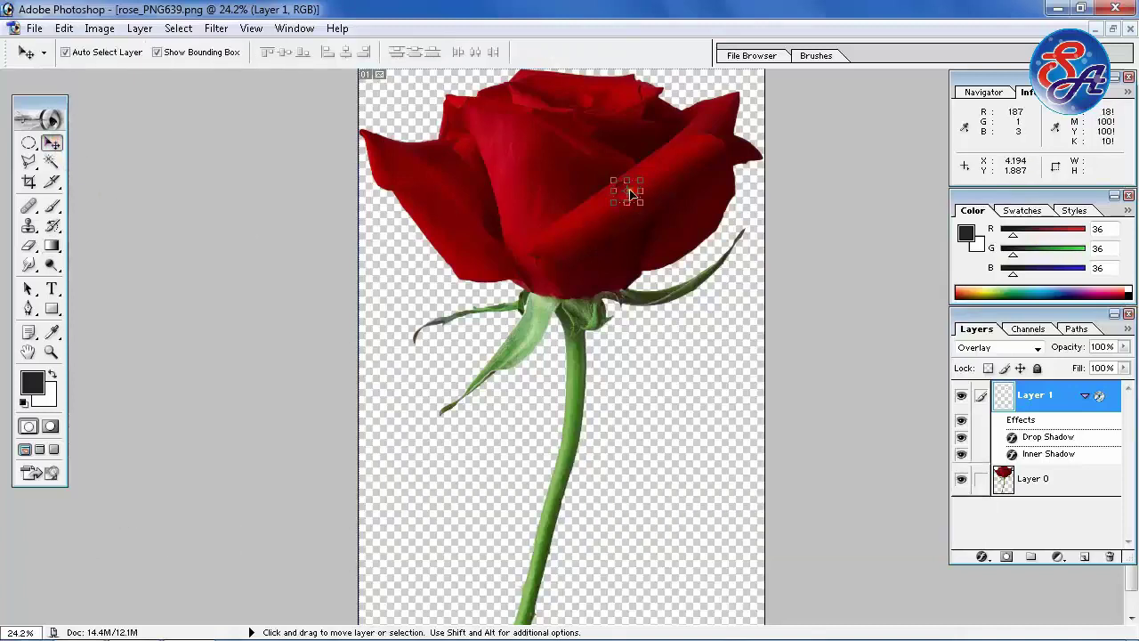
key(alt)
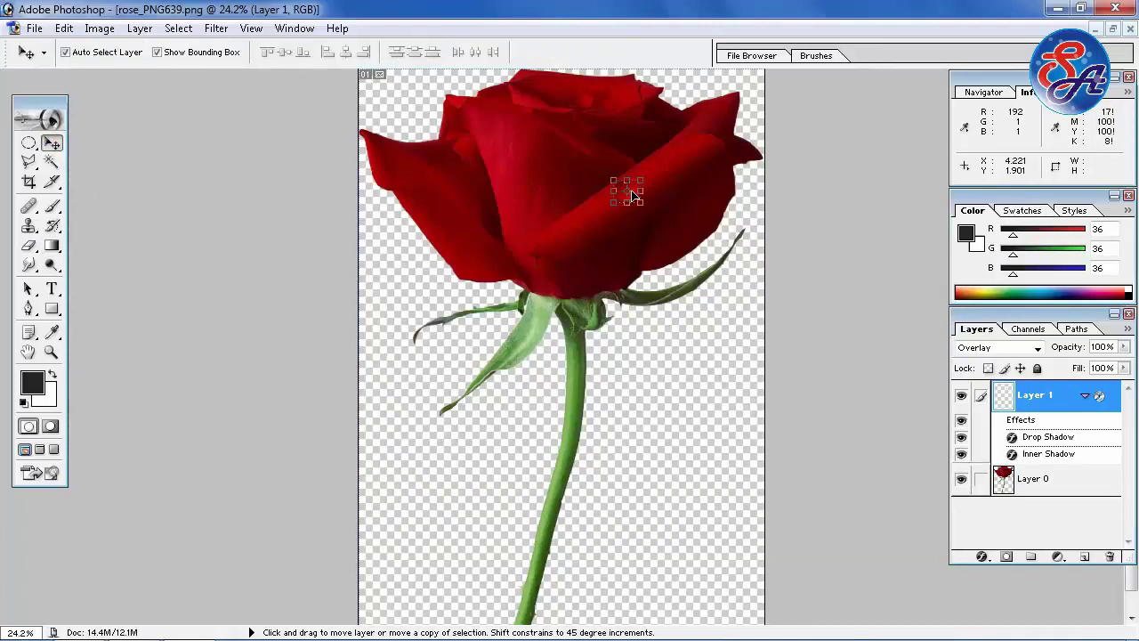
mouse_move(634, 196)
mouse_down()
mouse_move(697, 149)
mouse_move(697, 133)
mouse_move(696, 165)
mouse_up()
key(ctrl+t)
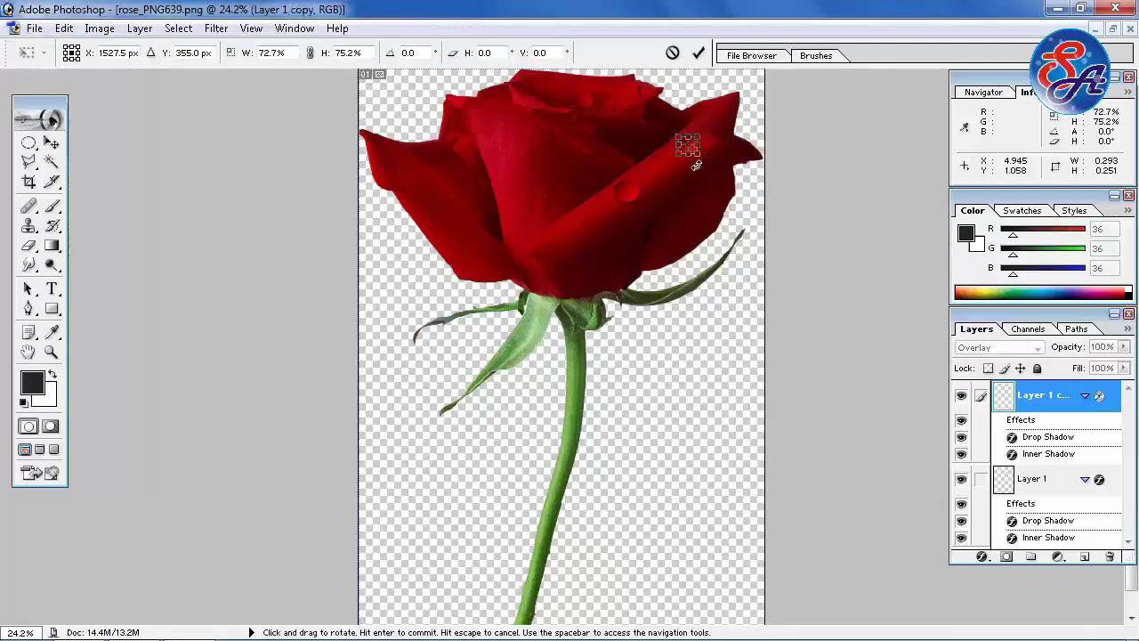
key(Return)
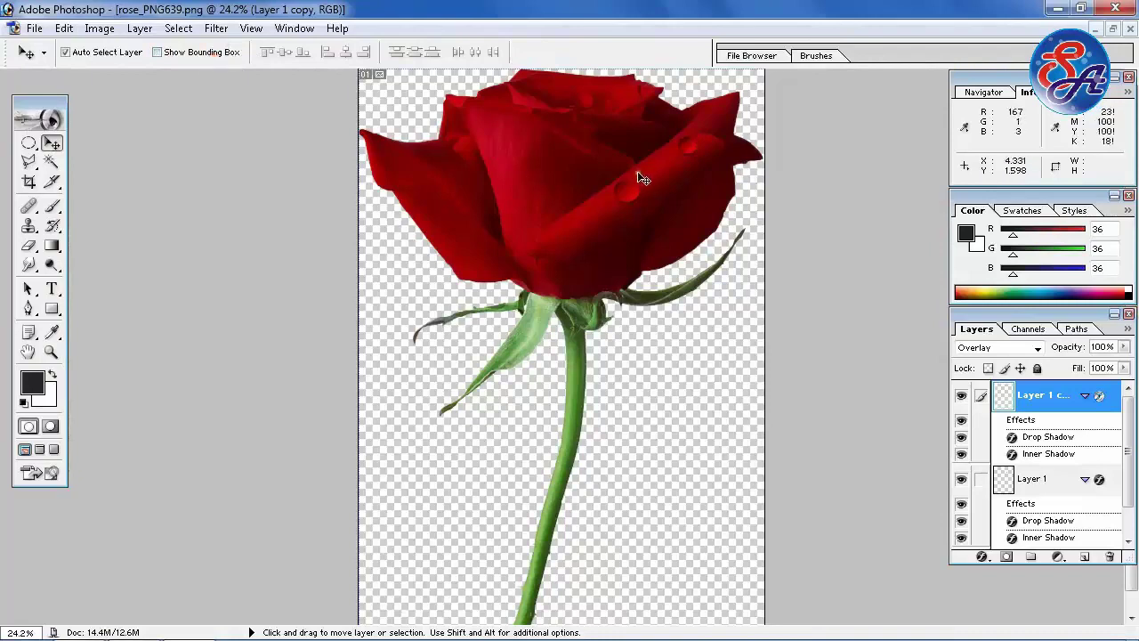
Place further droplet copies on the upper-left petal
mouse_move(694, 157)
mouse_down()
mouse_move(504, 158)
mouse_move(464, 129)
mouse_up()
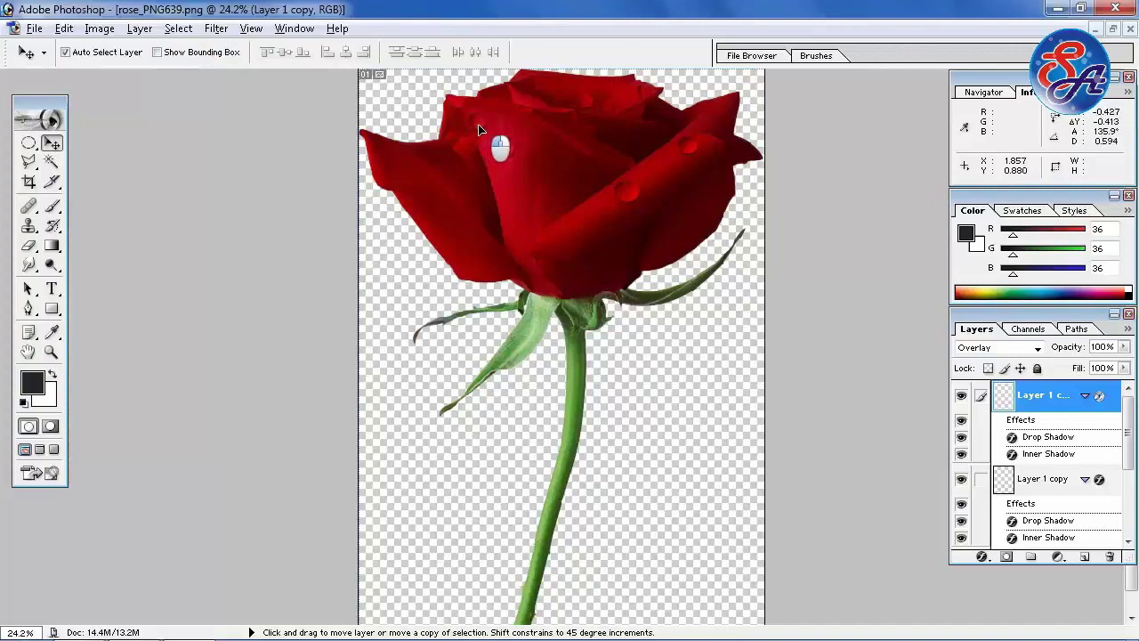
drag(463, 129, 478, 131)
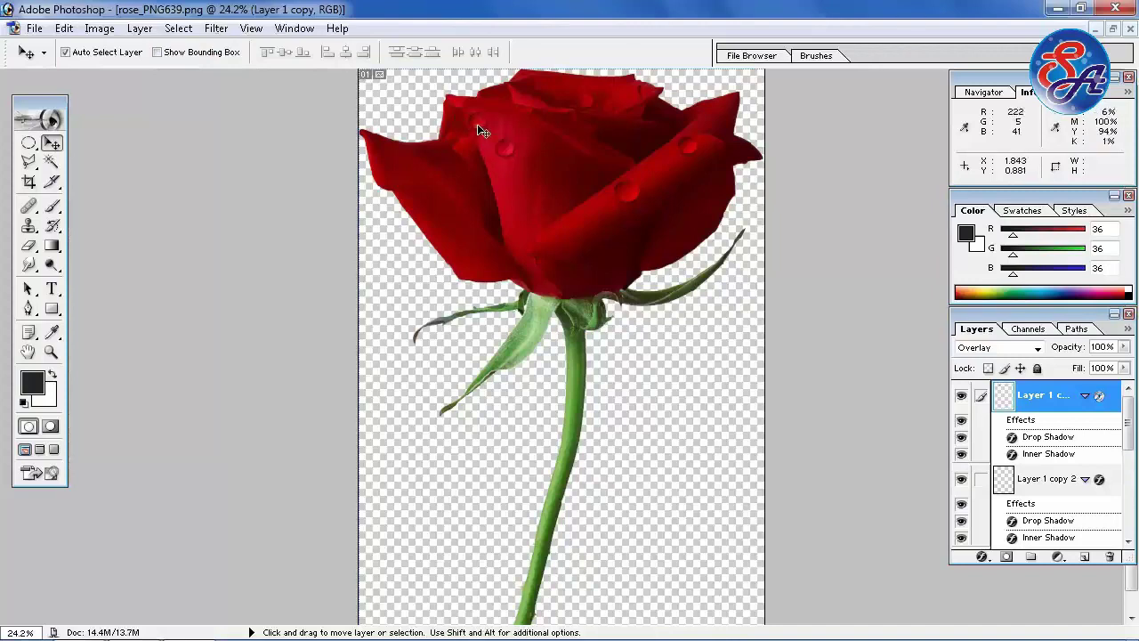
click(28, 265)
Smudge the upper-left and centre droplets on the Layer 1 copy 2 and Layer 1 copy layers
drag(466, 133, 501, 163)
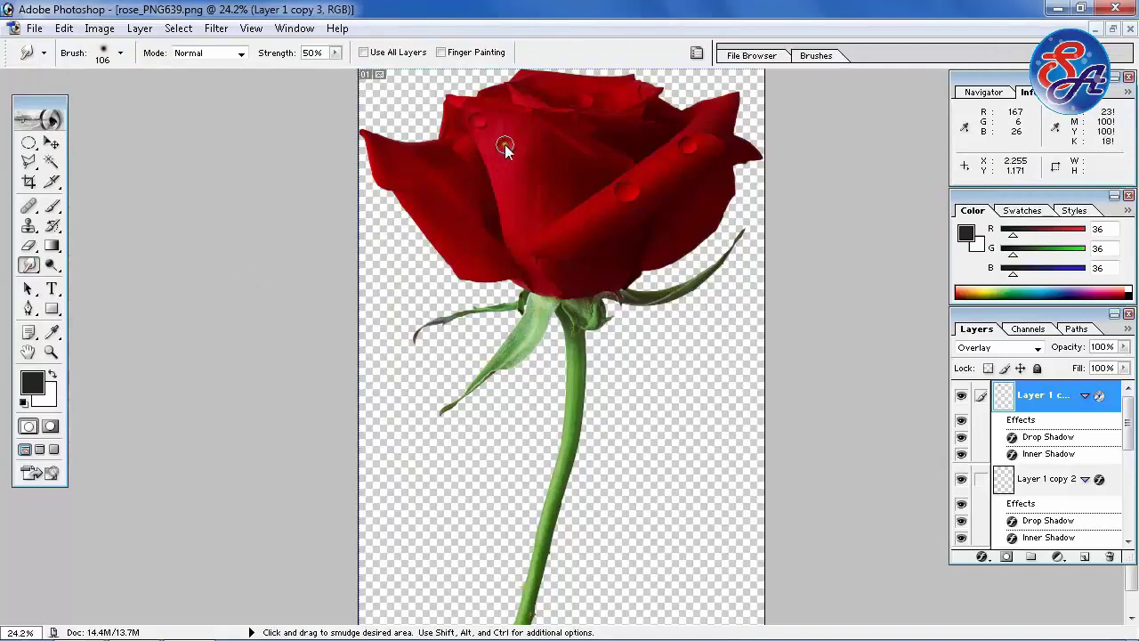
click(1017, 478)
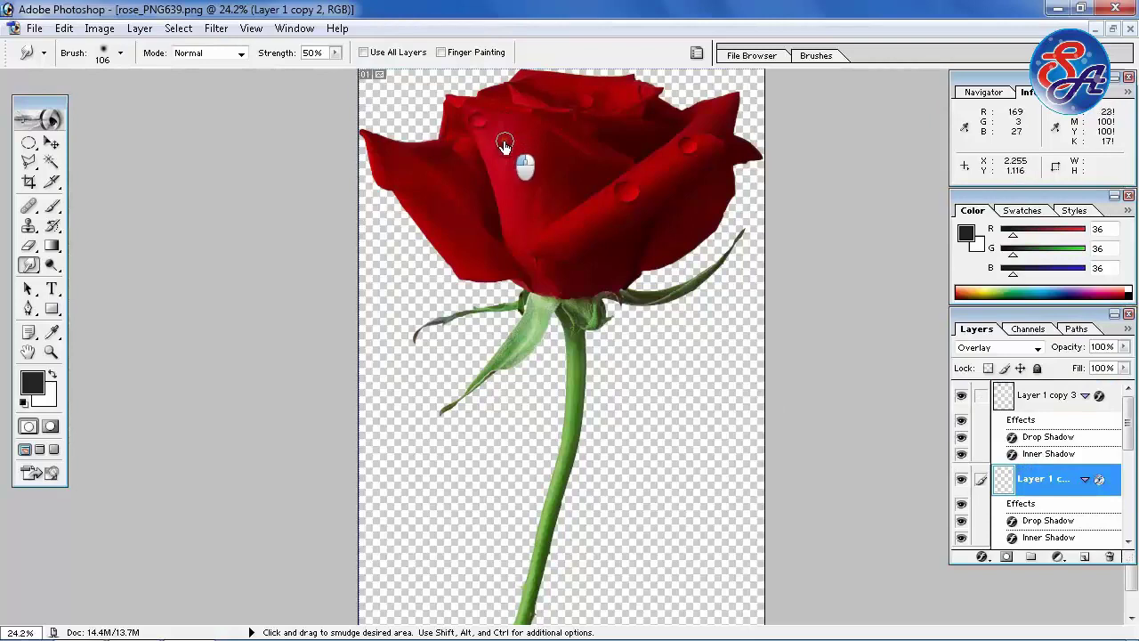
drag(504, 132, 509, 147)
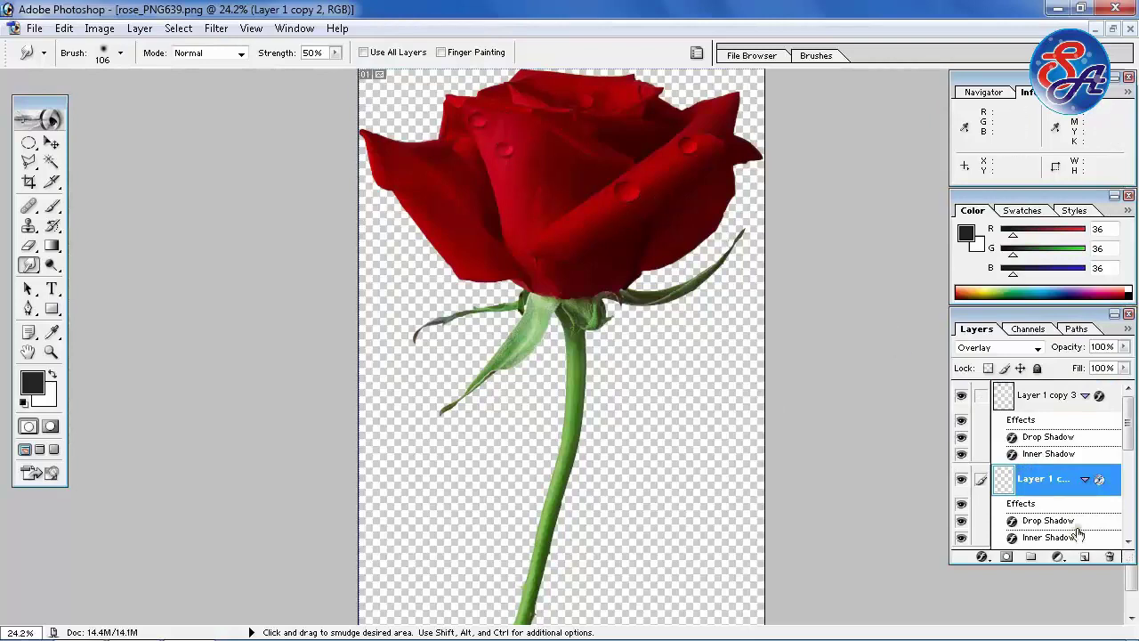
scroll(1079, 534, down, 2)
click(1073, 490)
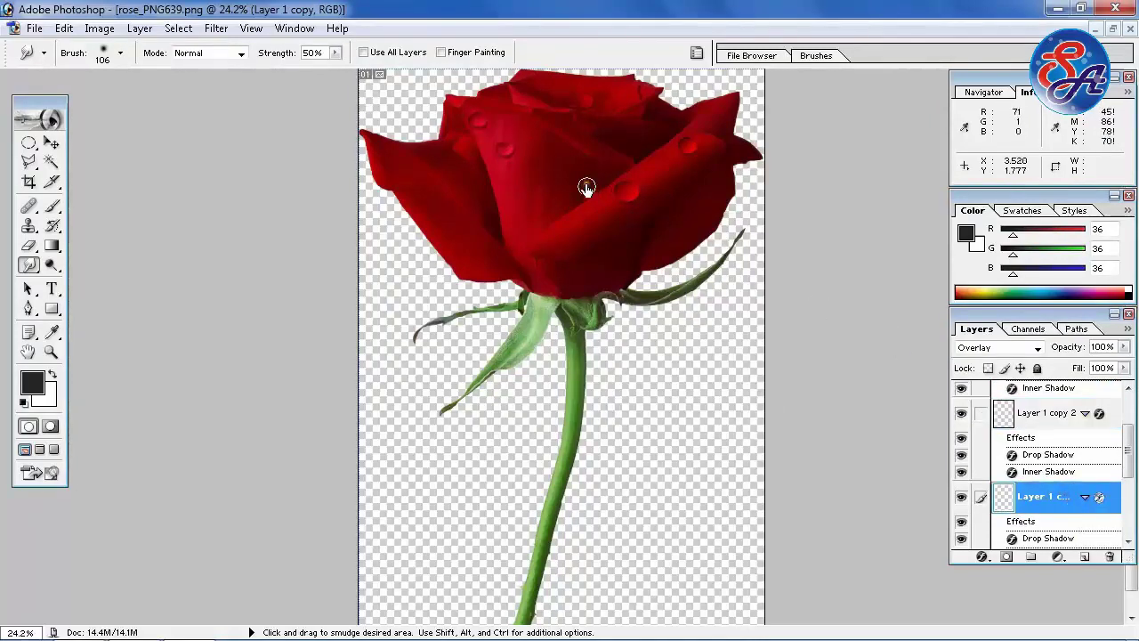
drag(673, 138, 700, 159)
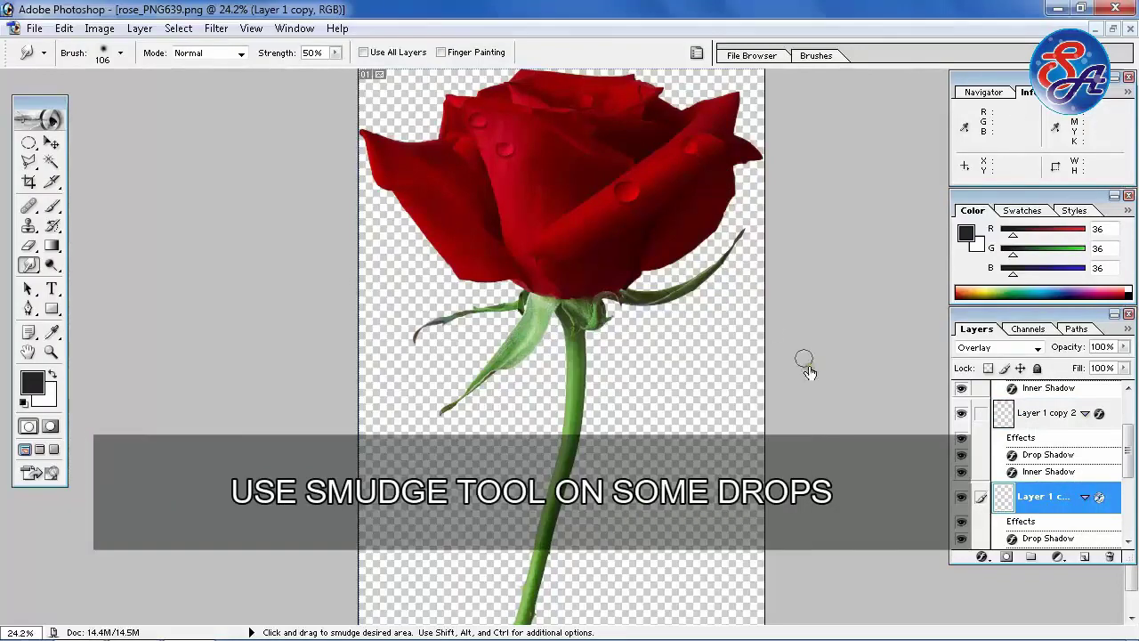
scroll(1133, 488, down, 2)
scroll(1093, 498, down, 2)
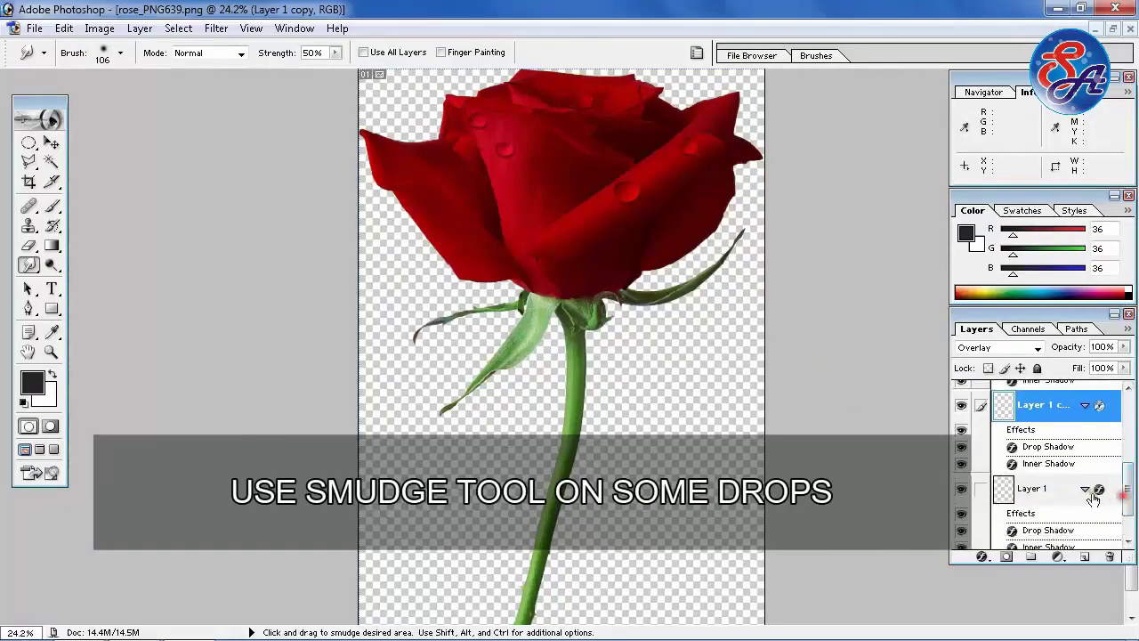
click(1058, 495)
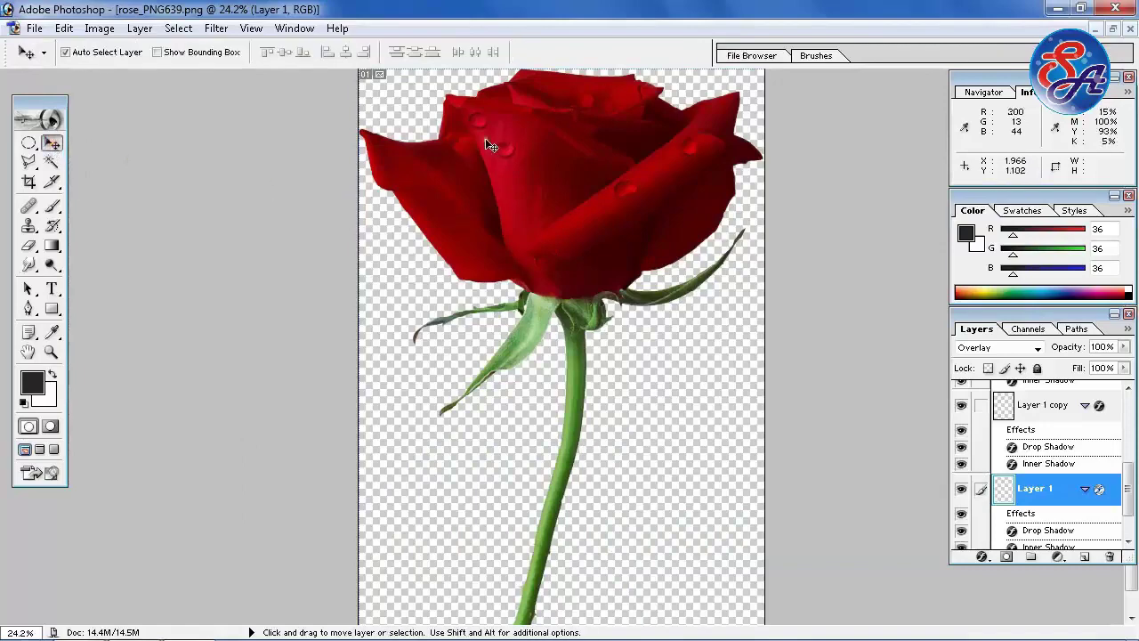
click(488, 133)
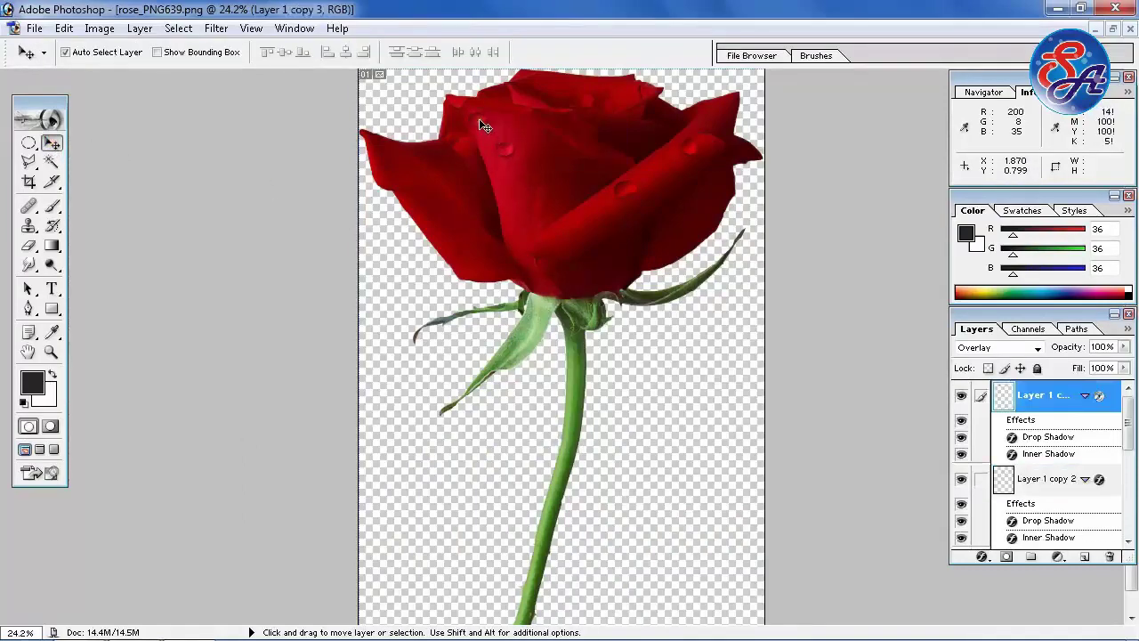